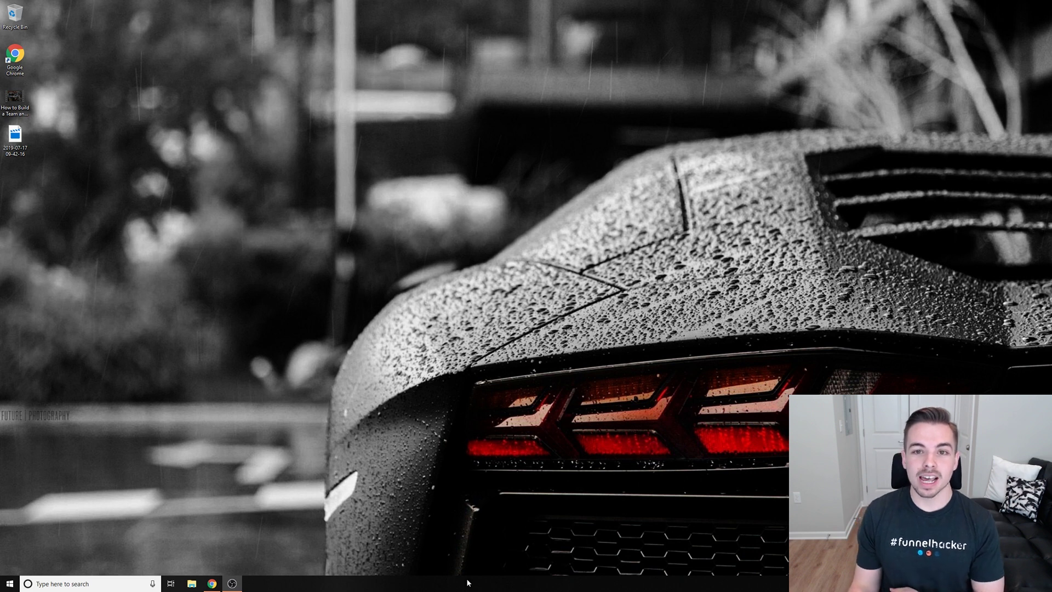
Switch to Chrome, play the YouTube video "LOCAL FAME From 1 Facebook Ad: How I Did It" and skip ahead to about 1:02.
click(212, 584)
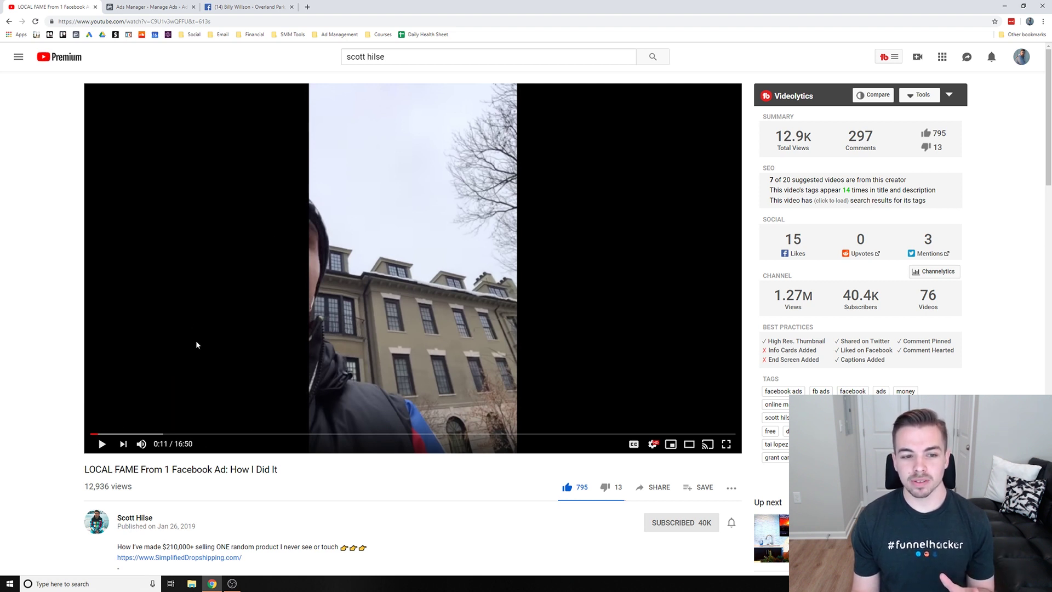
click(101, 445)
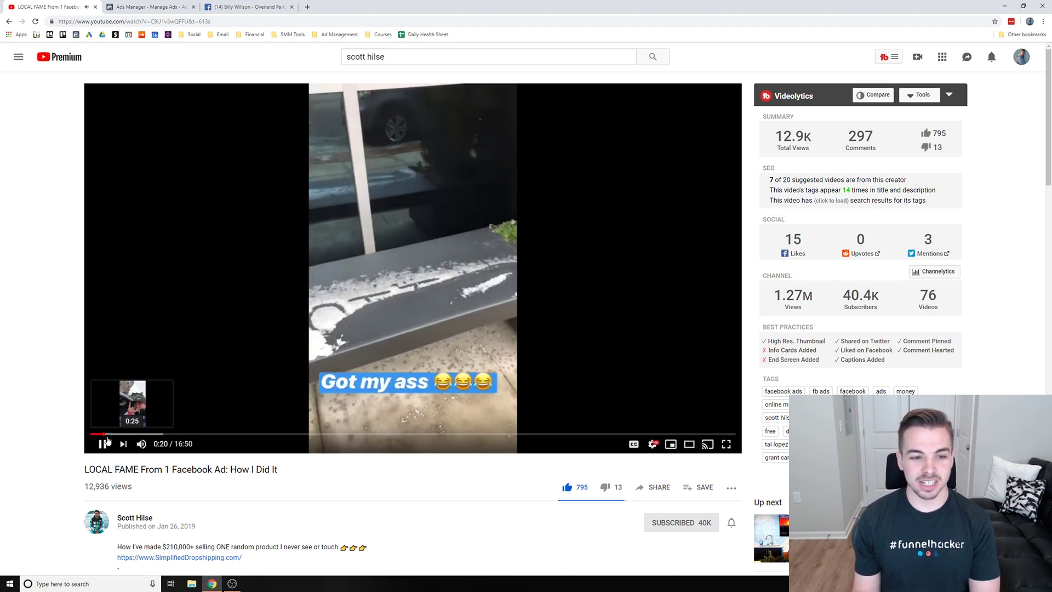
drag(108, 436, 132, 435)
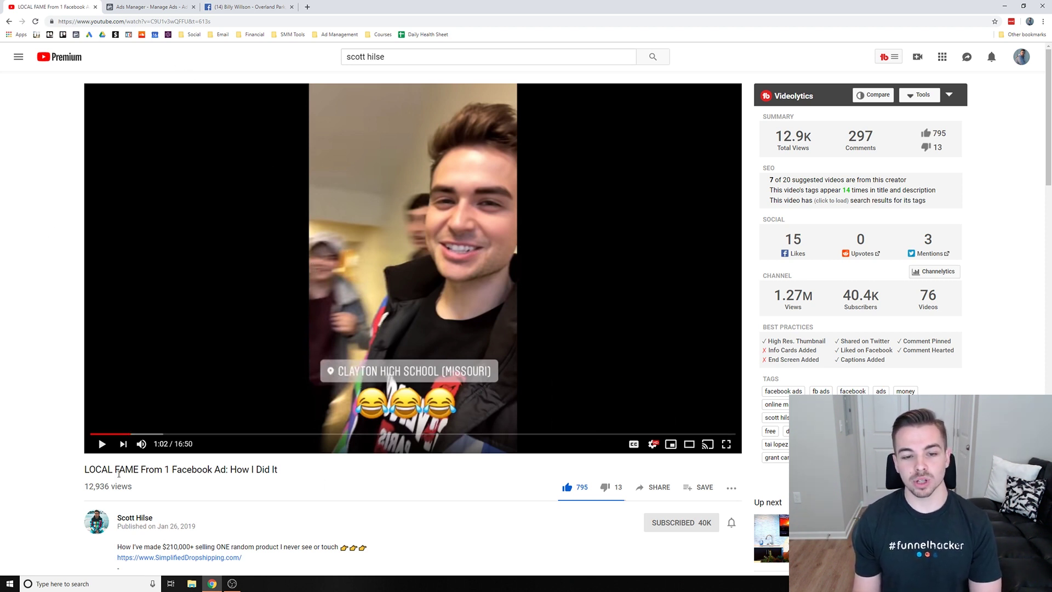
Switch to Ads Manager and display the campaign list.
click(152, 10)
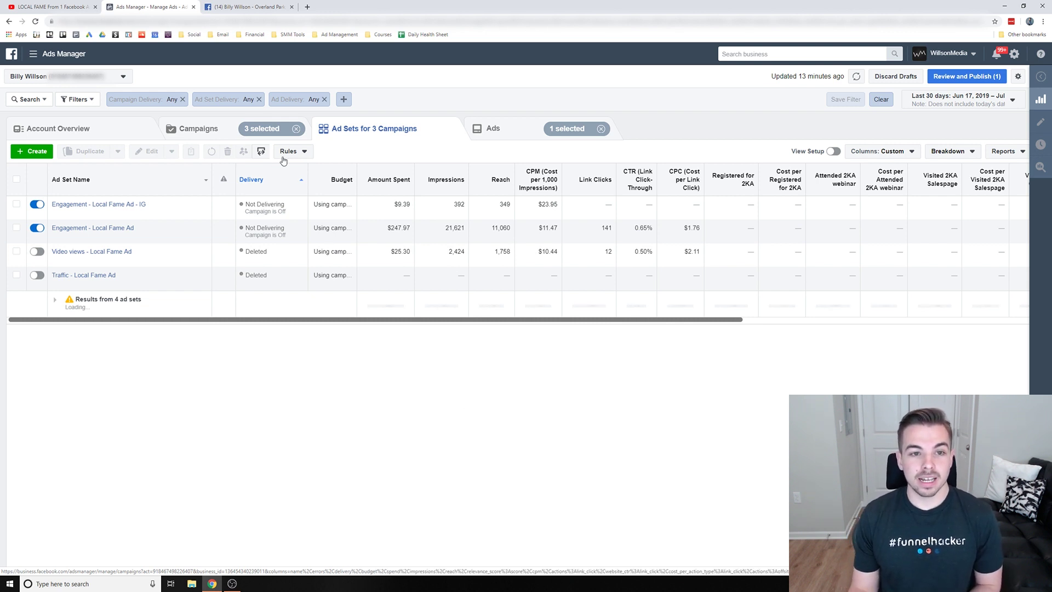
click(229, 137)
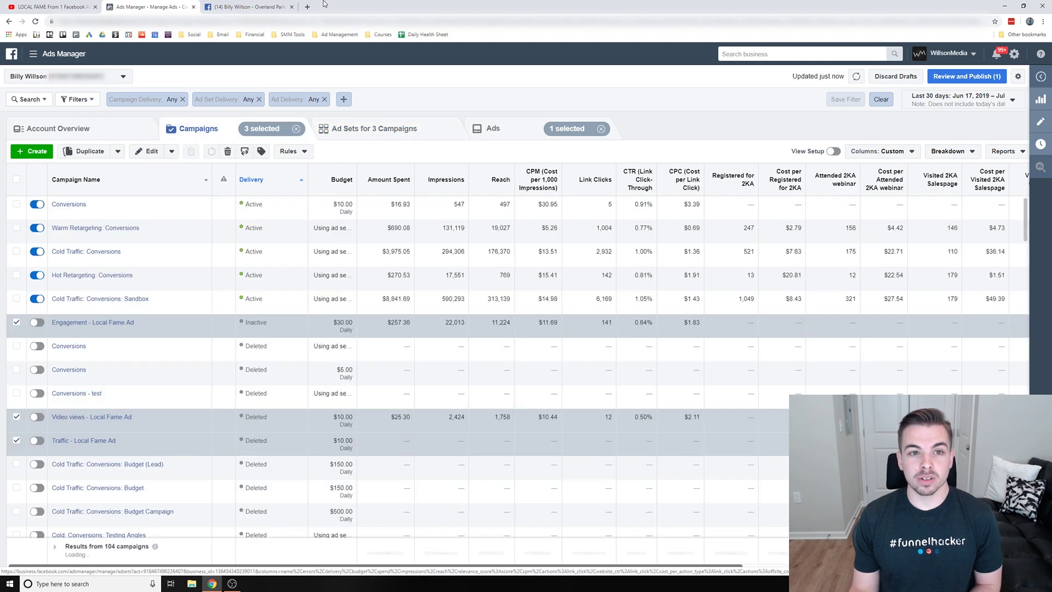
Open the Facebook news feed in a new browser tab from the Social bookmarks.
click(307, 7)
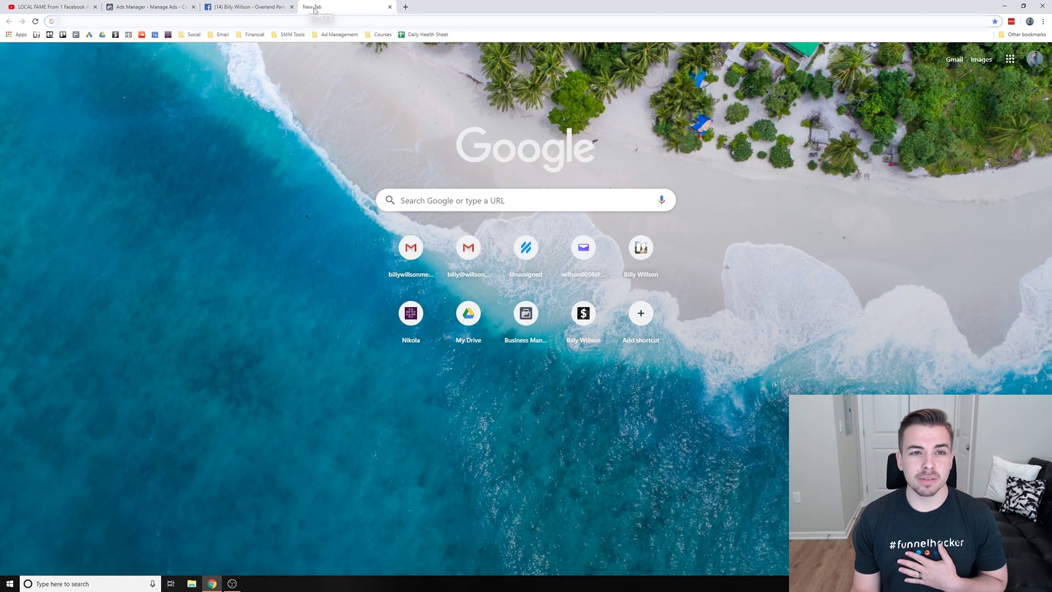
click(194, 35)
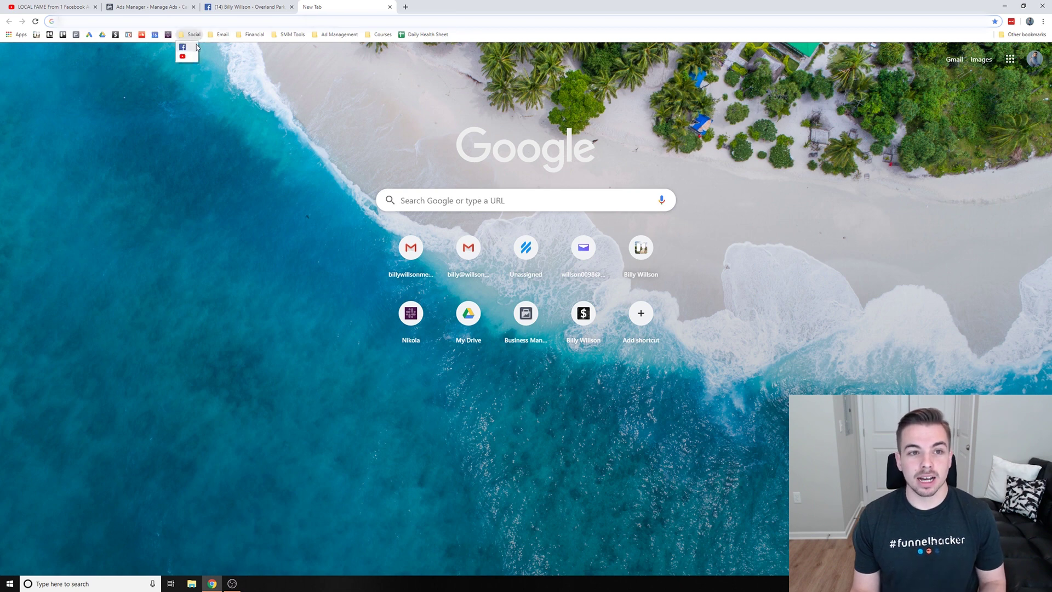
click(192, 47)
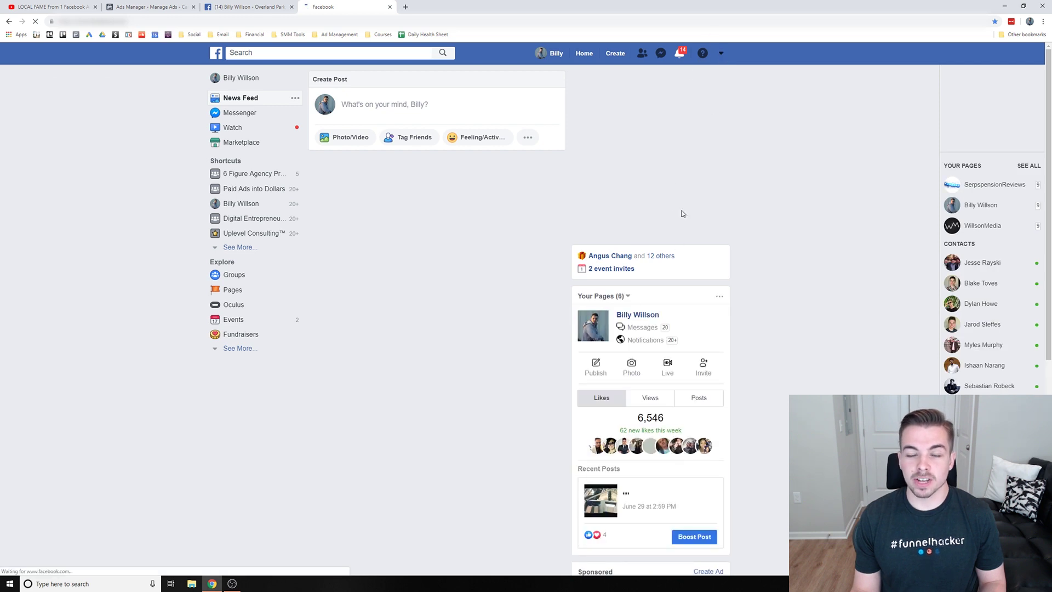
Return to Ads Manager, view the marketing objectives offered for a new campaign, and go back to the campaign list.
click(249, 6)
click(148, 7)
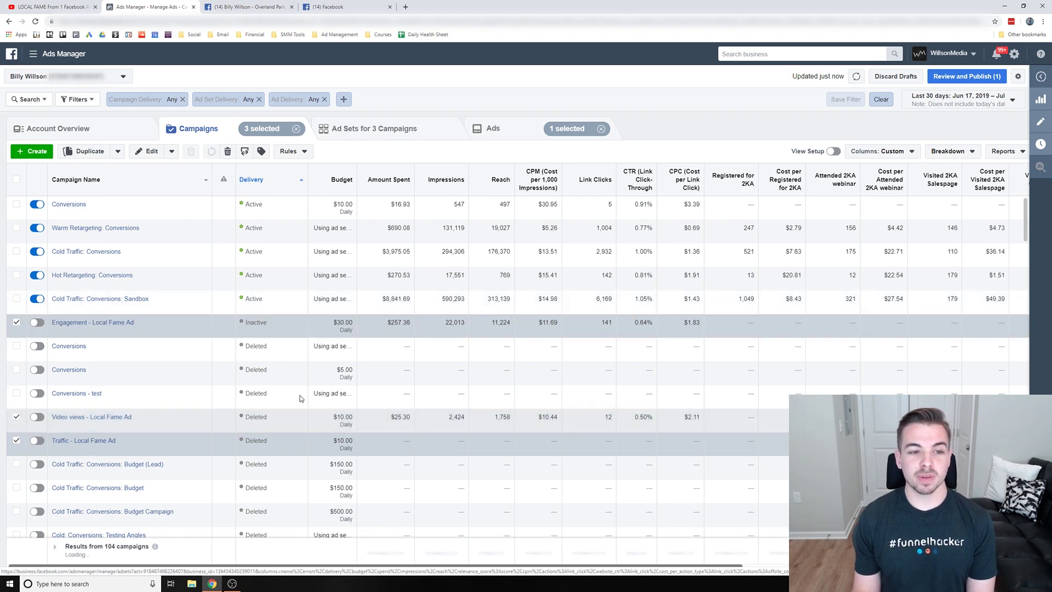
click(32, 151)
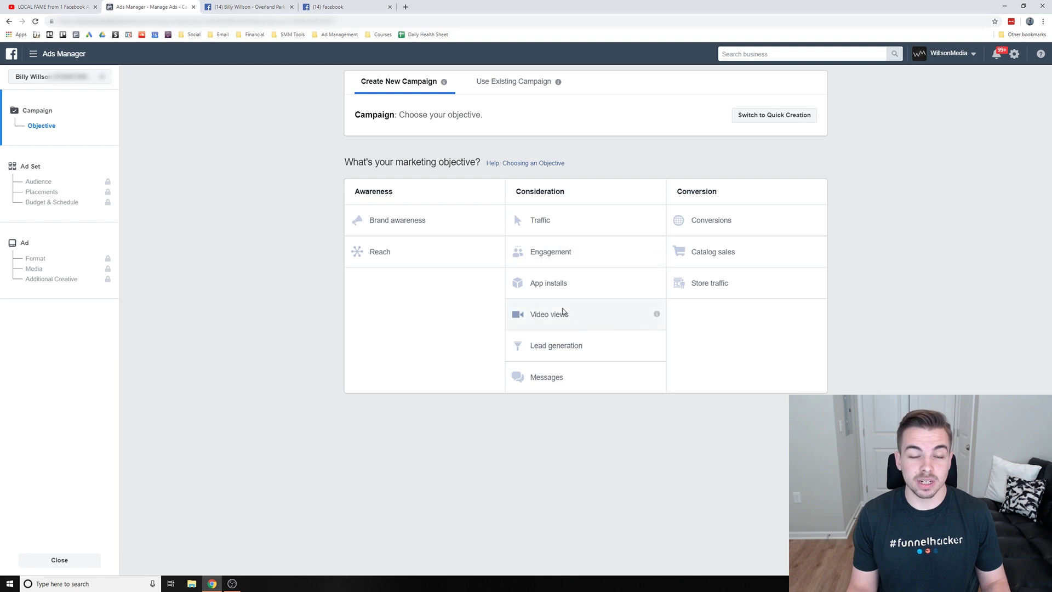
click(9, 21)
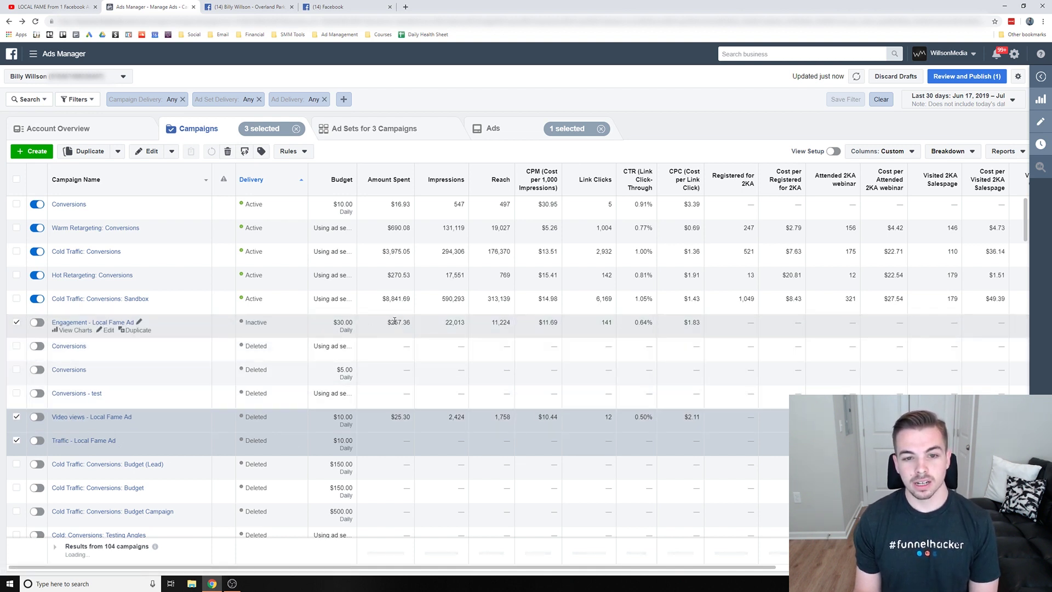
Open the "Engagement - Local Fame Ad - IG" ad set, review its audience locations, age, gender and detailed targeting, and close it without changes.
click(363, 128)
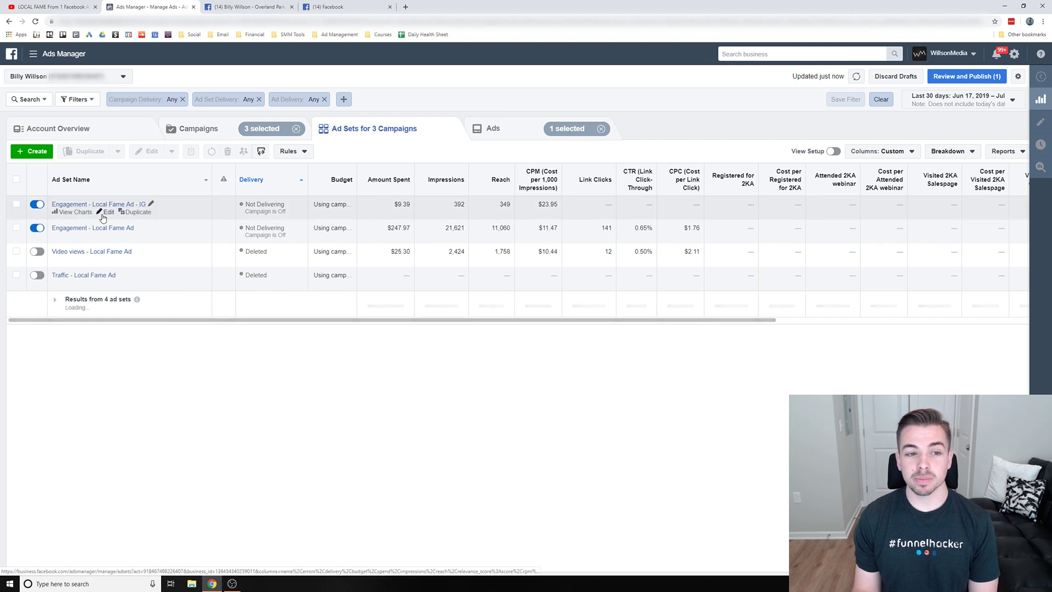
click(93, 212)
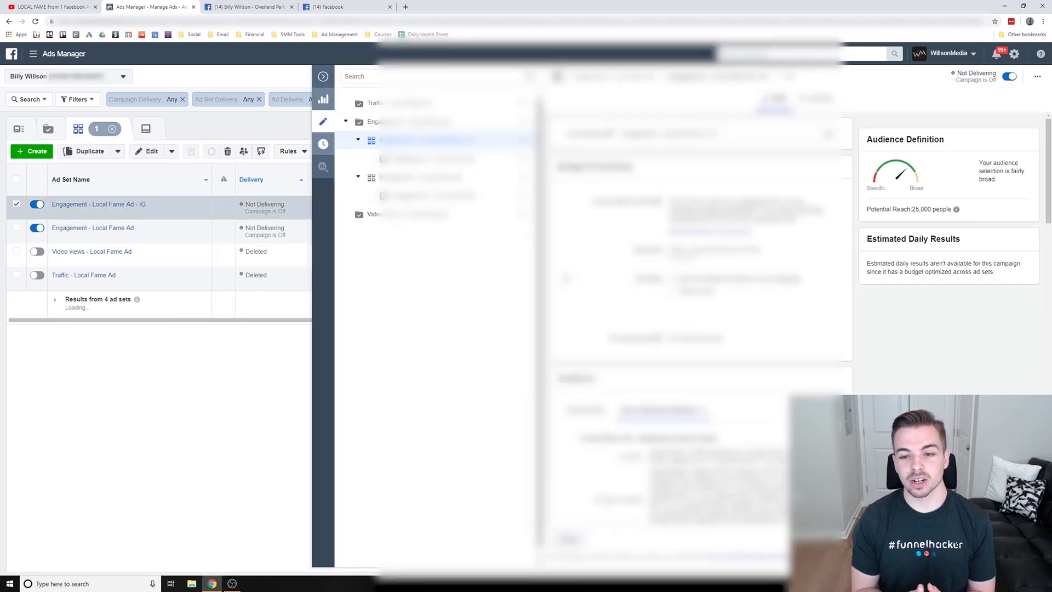
scroll(568, 271, down, 5)
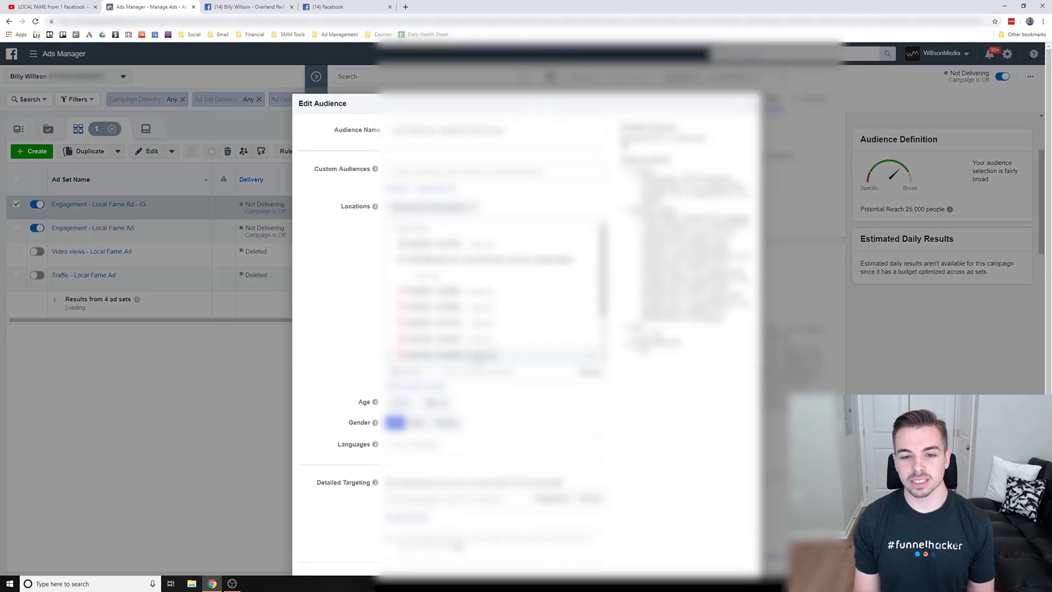
scroll(526, 307, down, 2)
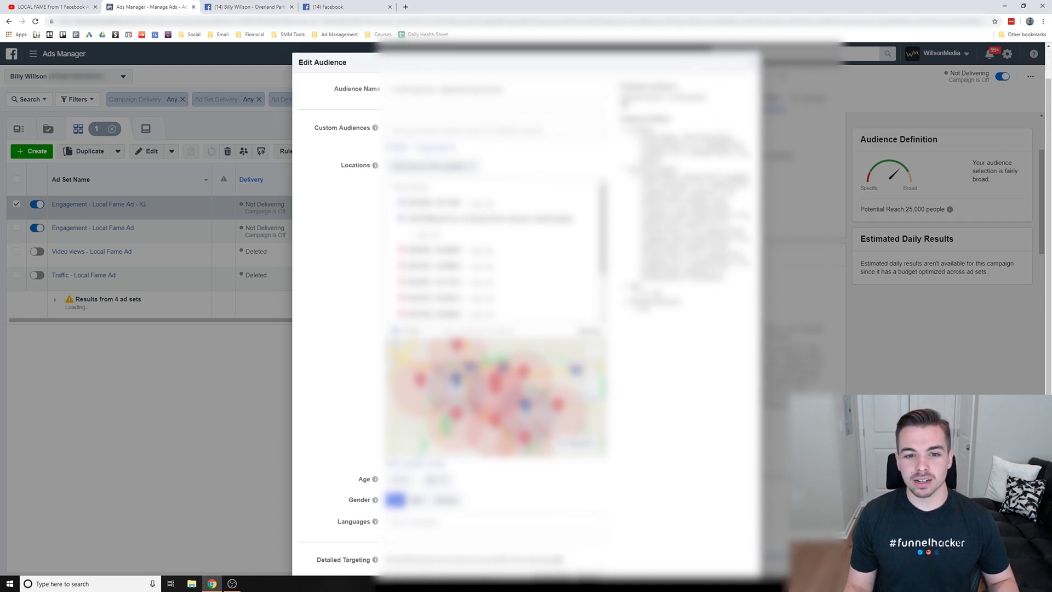
scroll(527, 307, down, 2)
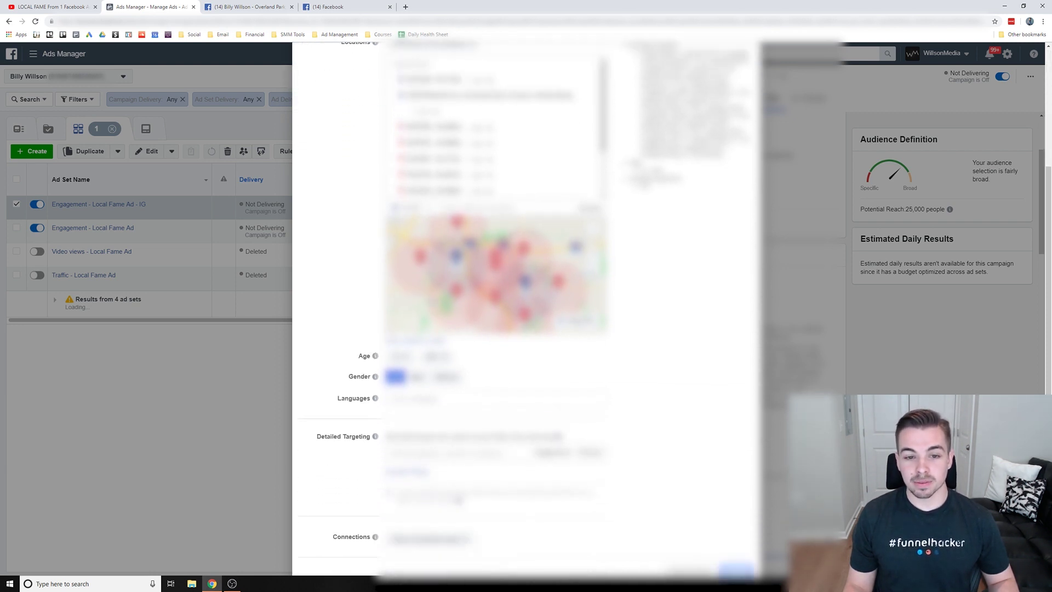
scroll(702, 367, up, 1)
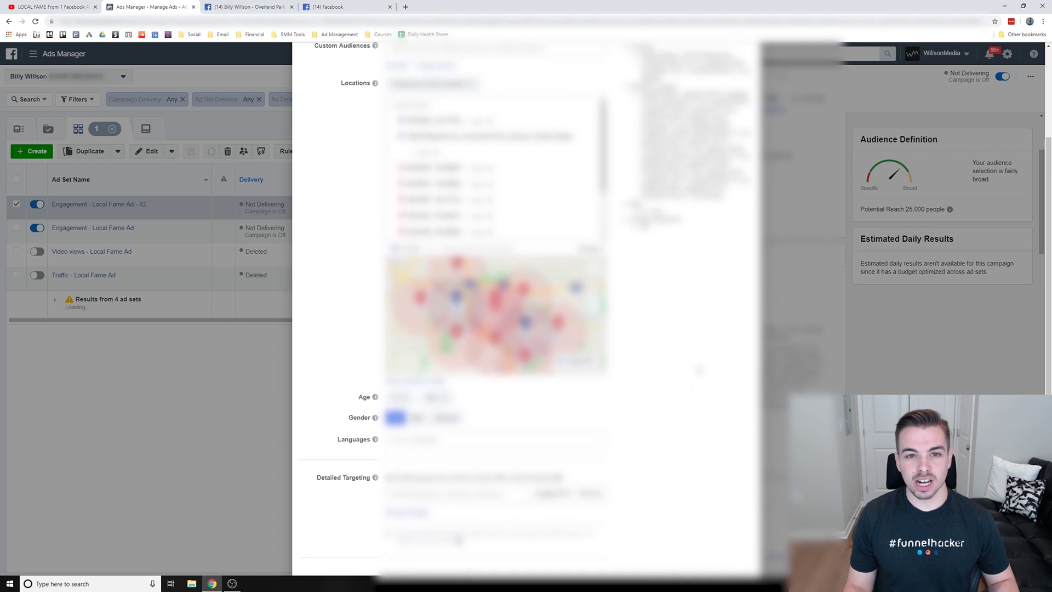
scroll(704, 373, up, 1)
scroll(704, 372, up, 2)
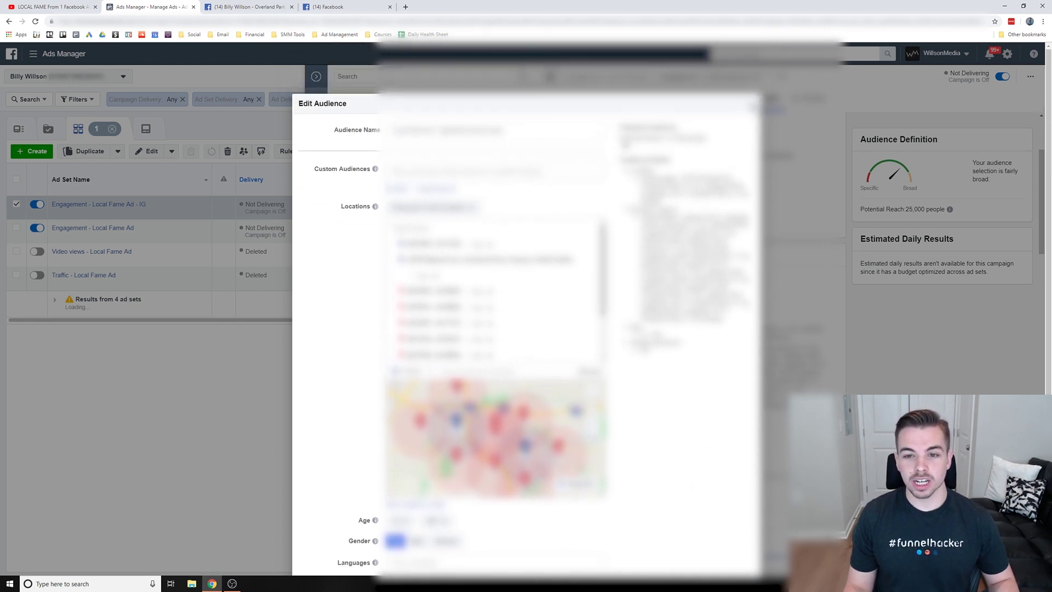
key(Escape)
click(323, 76)
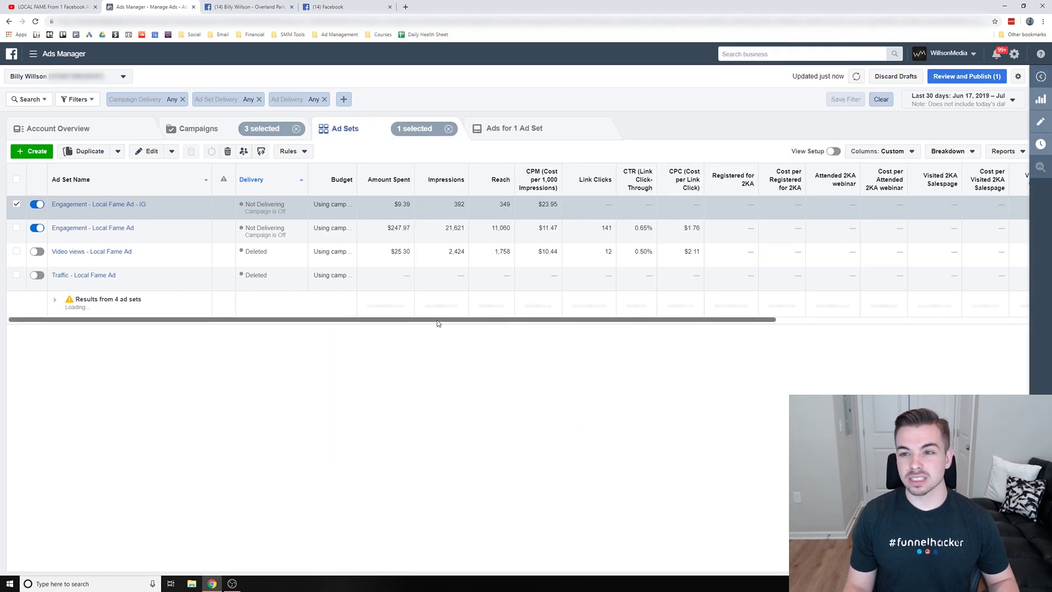
drag(438, 324, 386, 334)
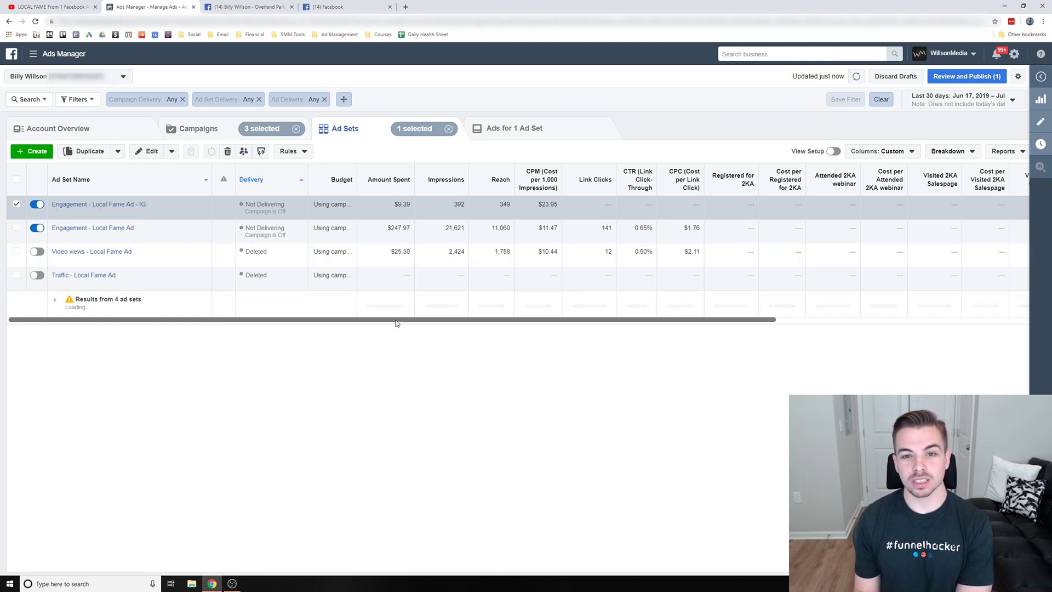
drag(397, 323, 359, 328)
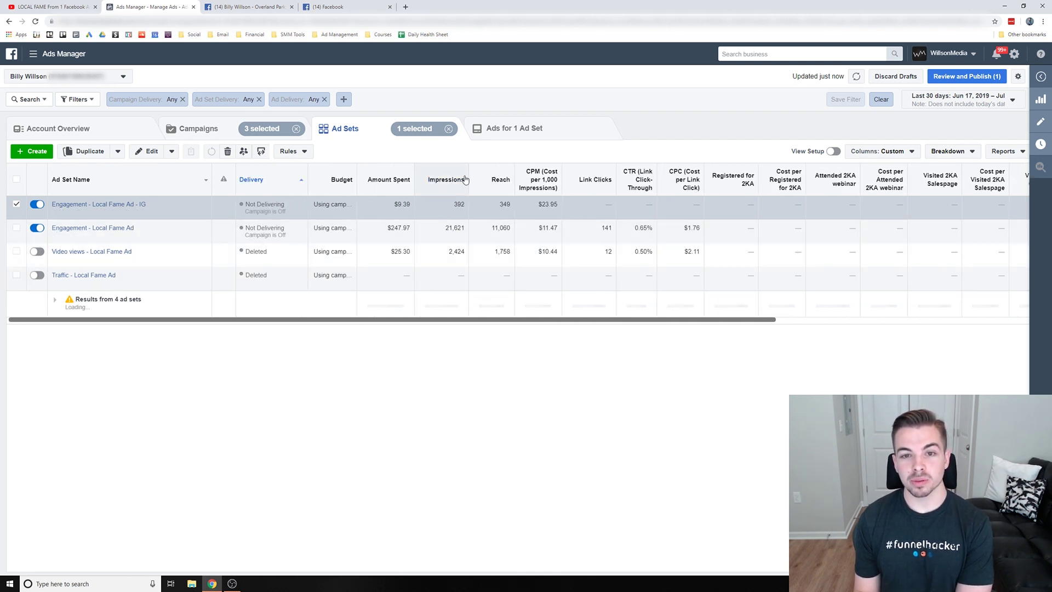
Deselect the "Engagement - Local Fame Ad - IG" ad set and list the ads for all three selected campaigns.
click(489, 134)
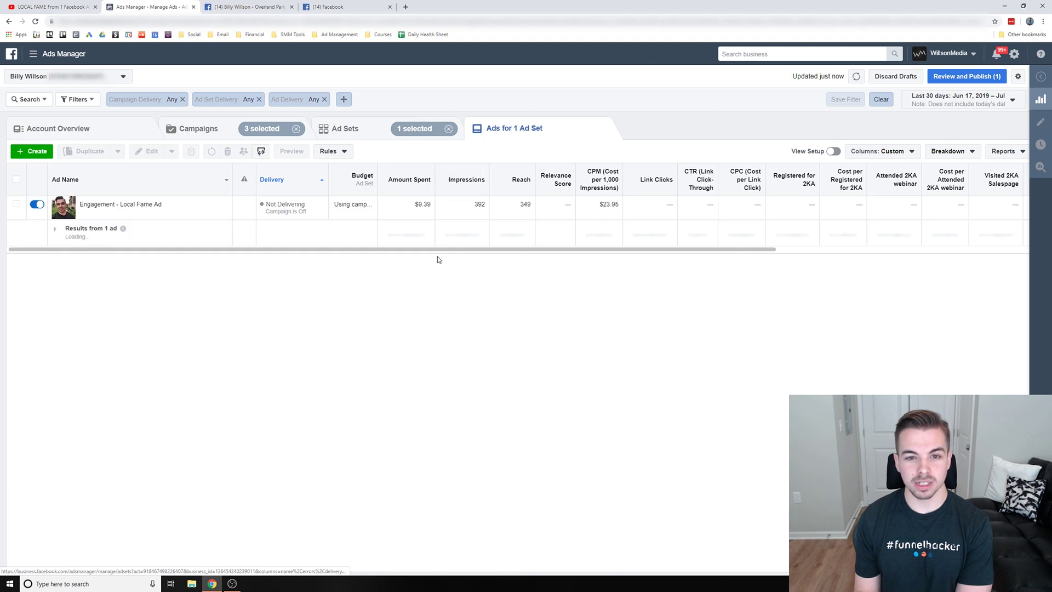
click(350, 130)
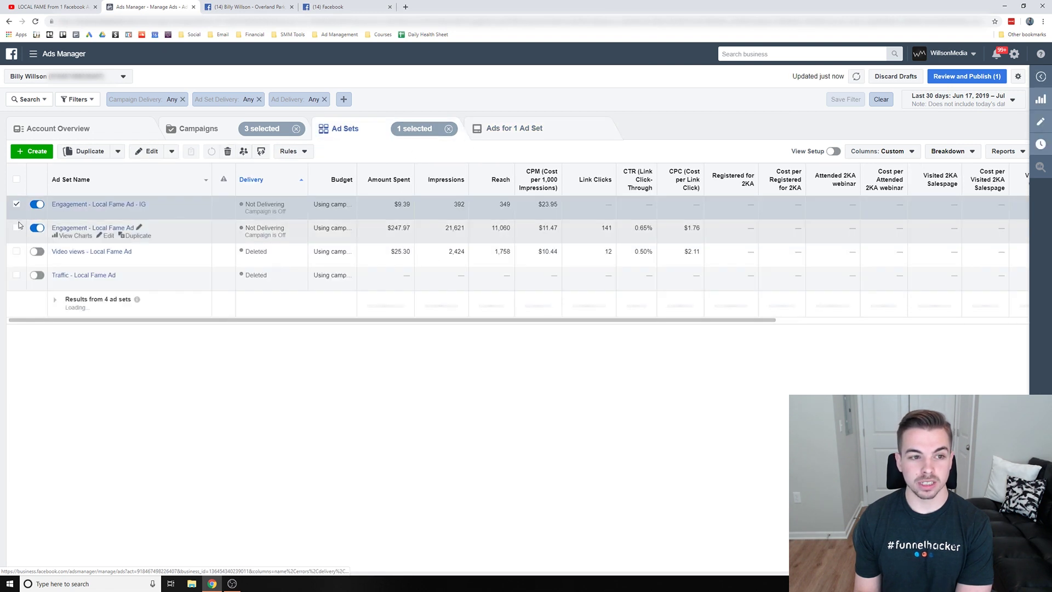
click(16, 204)
click(491, 131)
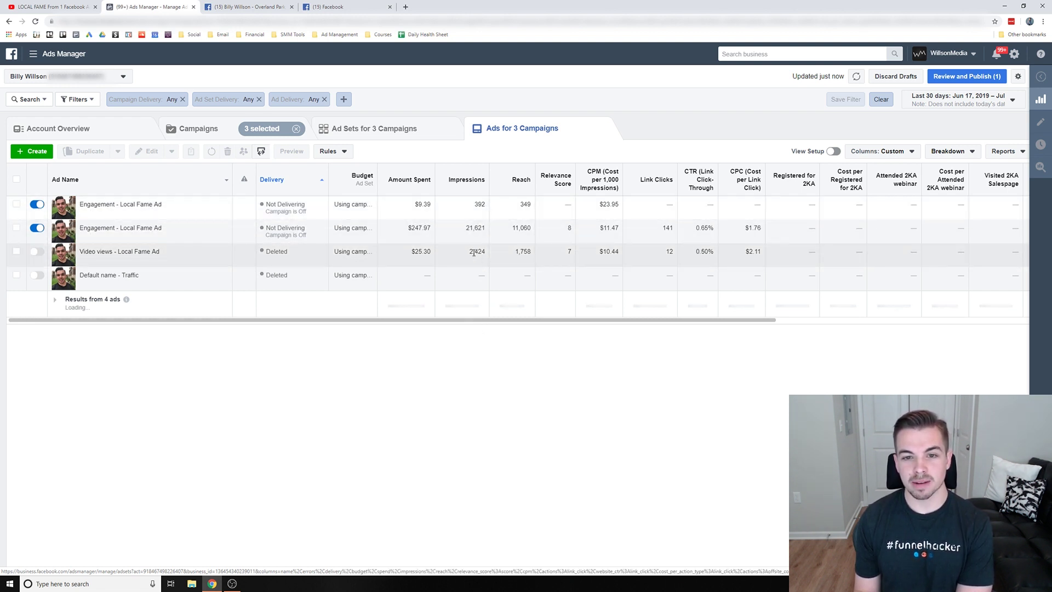
Examine the impressions, reach, frequency and cost per video view of the second "Engagement - Local Fame Ad" ad.
double_click(482, 229)
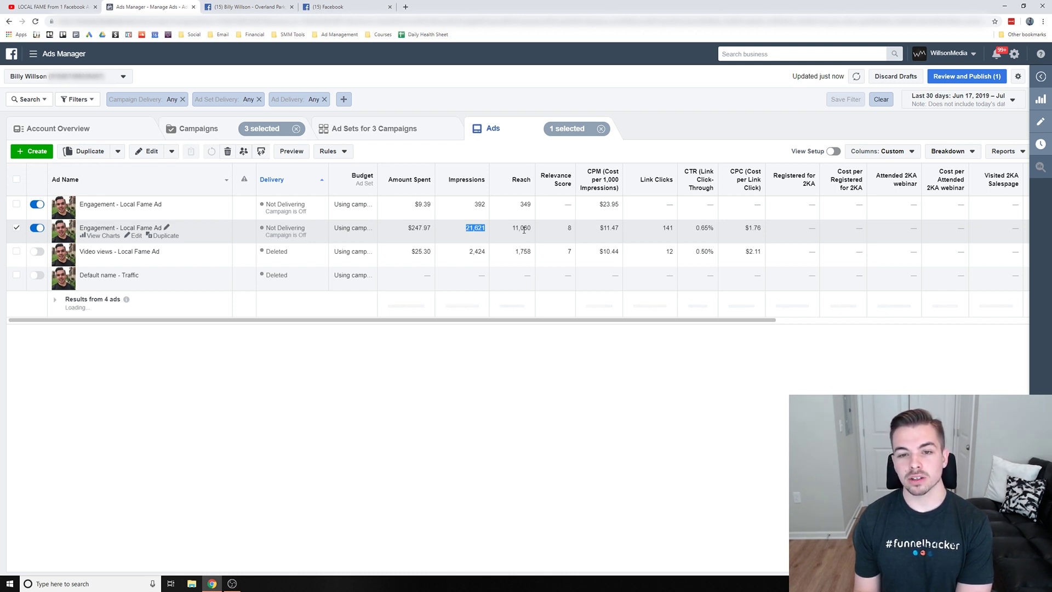
click(524, 230)
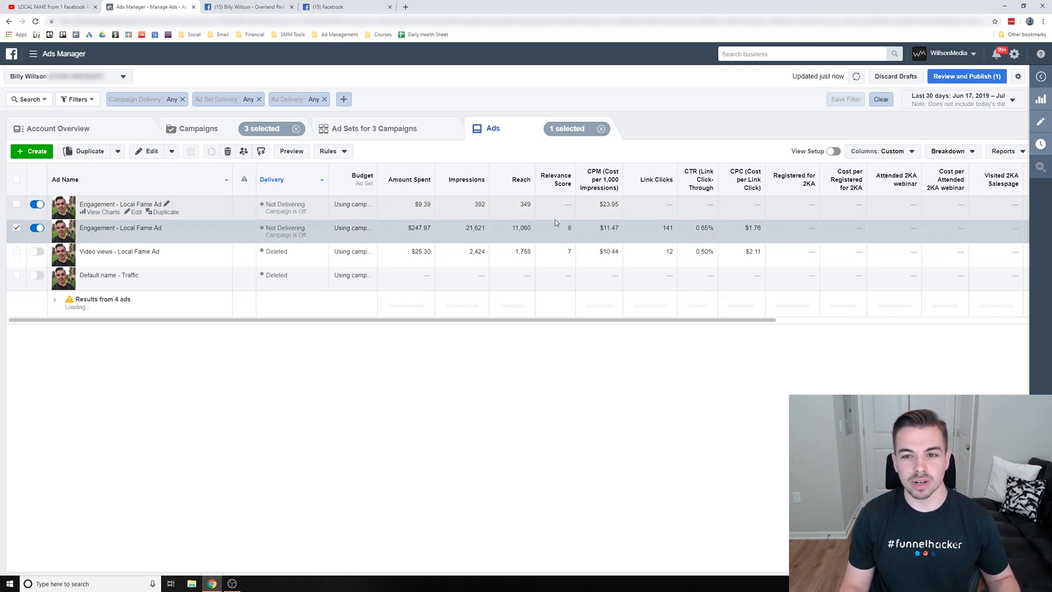
drag(559, 320, 899, 320)
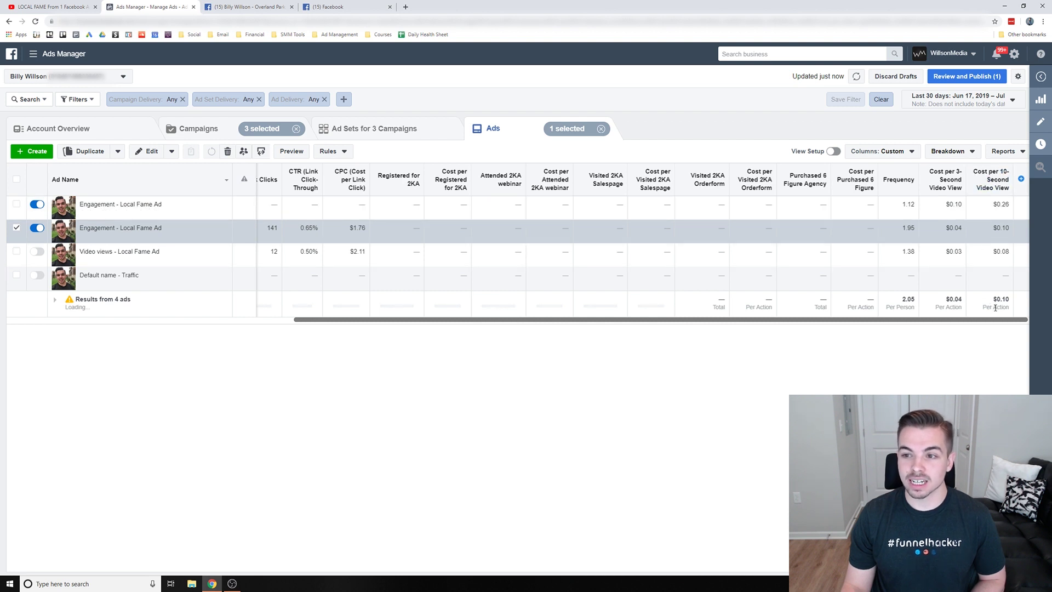
drag(785, 319, 499, 326)
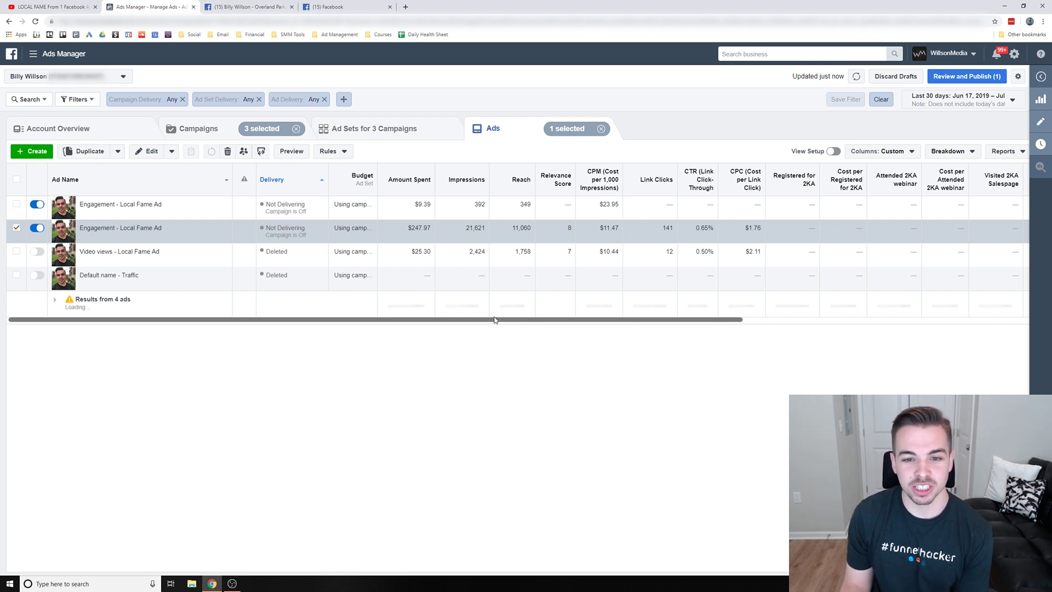
drag(498, 321, 555, 328)
mouse_move(117, 239)
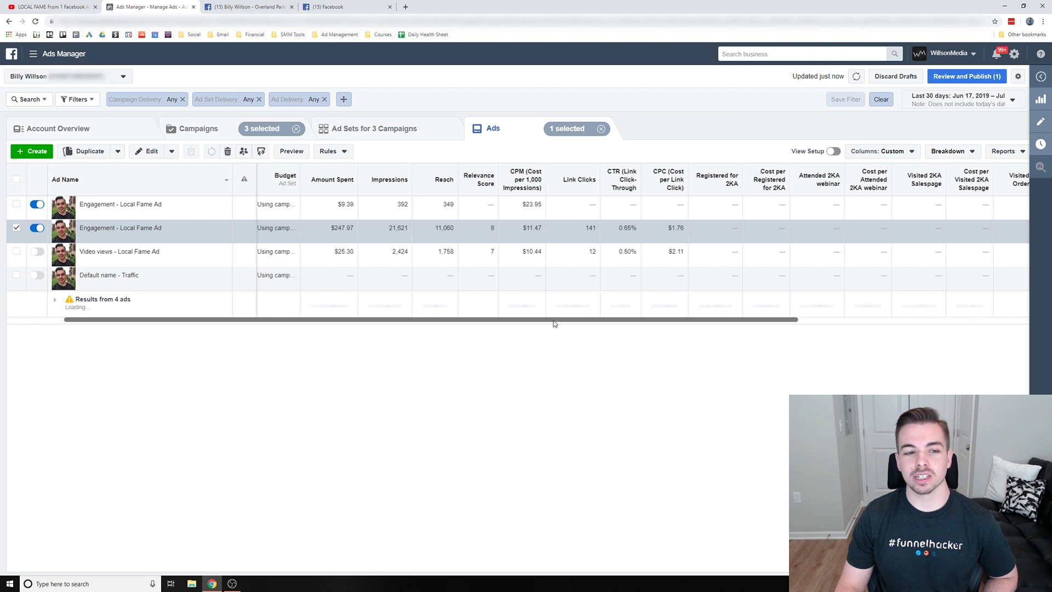
drag(554, 320, 411, 341)
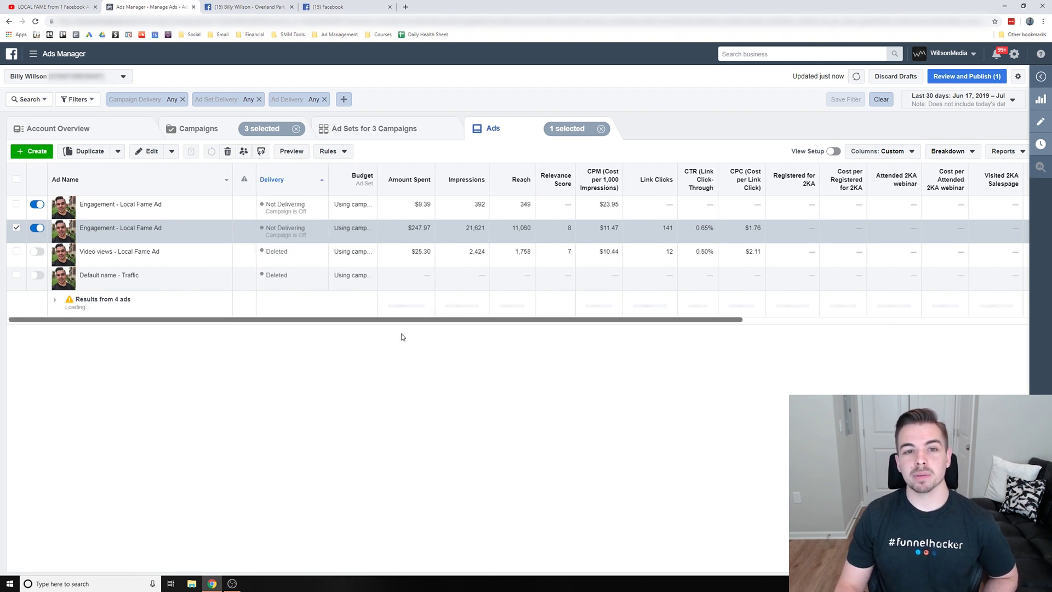
View the Facebook post of the Overland Park ad and return to Ads Manager.
click(236, 6)
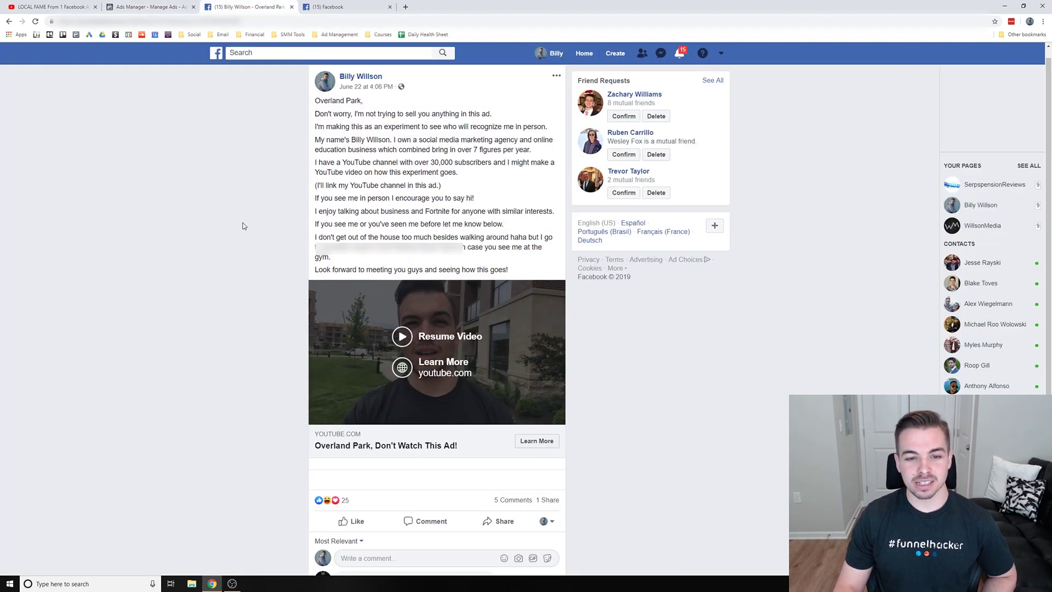
click(164, 6)
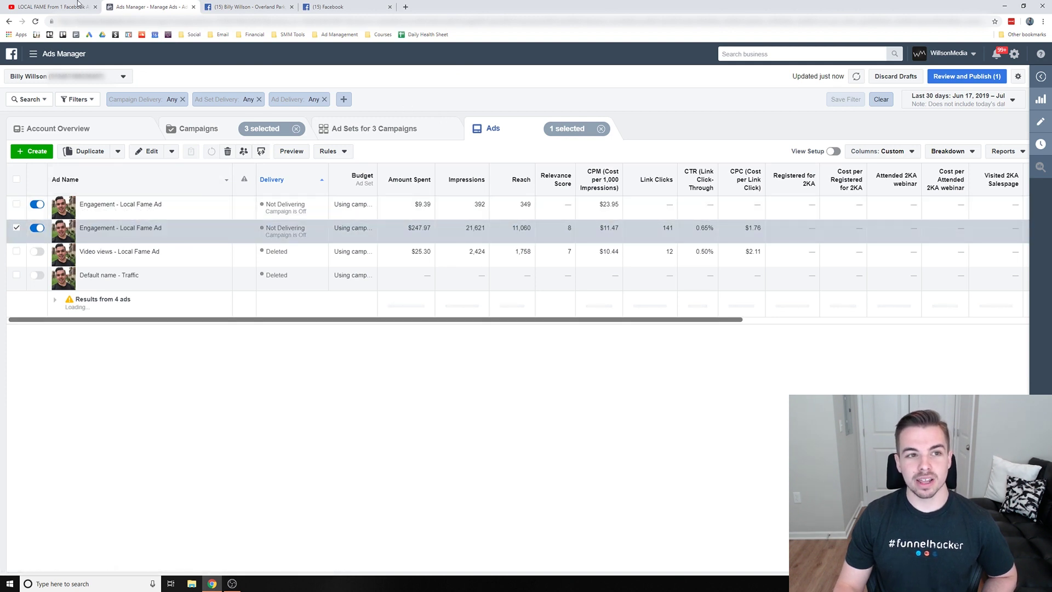
Return to the YouTube local fame video and look at its scenes at 8:11 and 5:08.
click(52, 7)
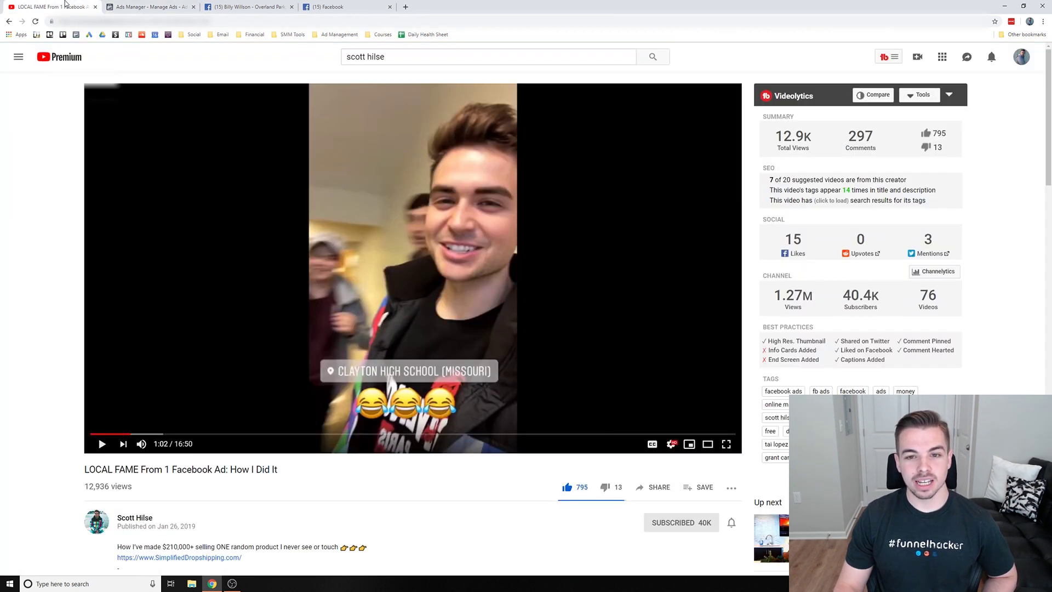
click(405, 437)
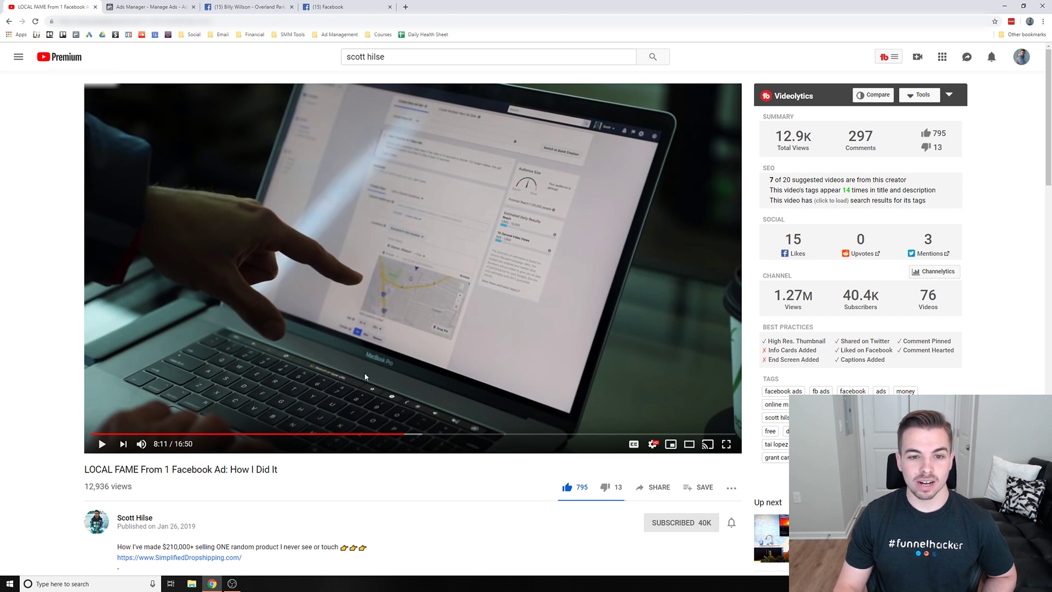
click(288, 434)
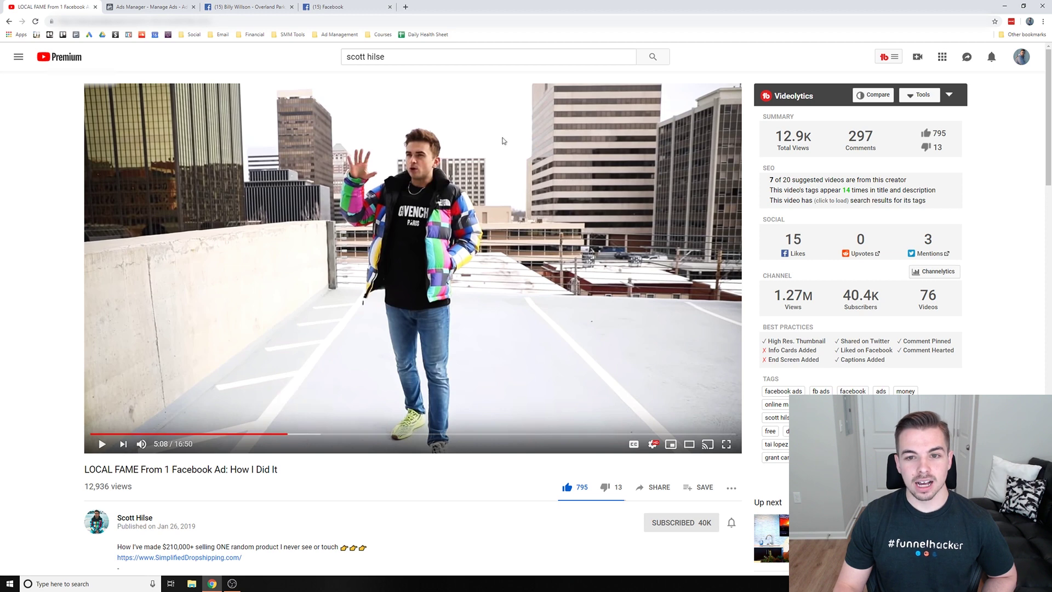
Skip ahead in the local fame video to look at its rooftop scenes at 14:39 and 16:05.
click(616, 434)
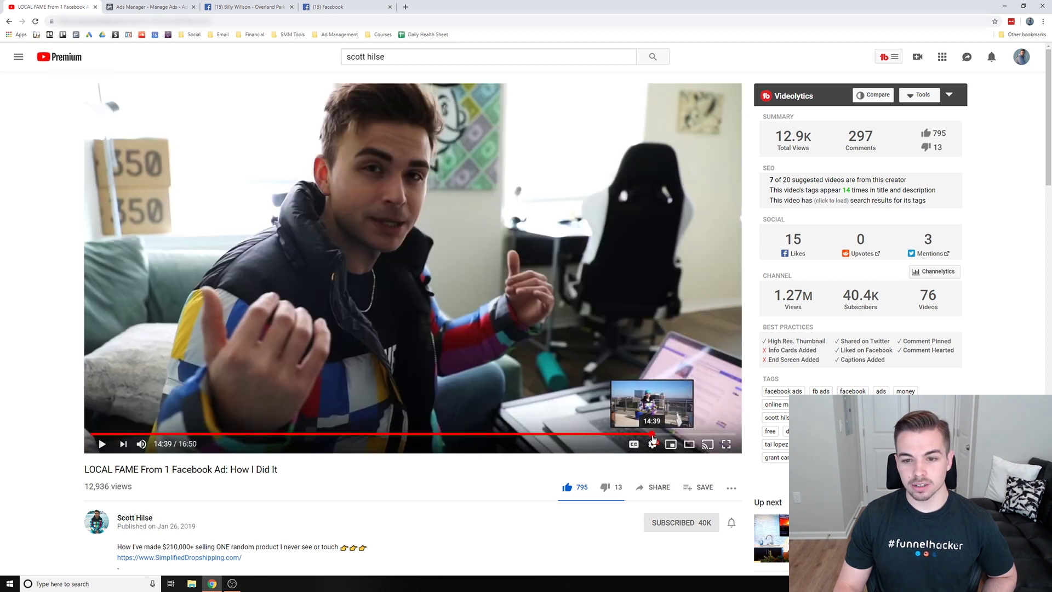
click(652, 434)
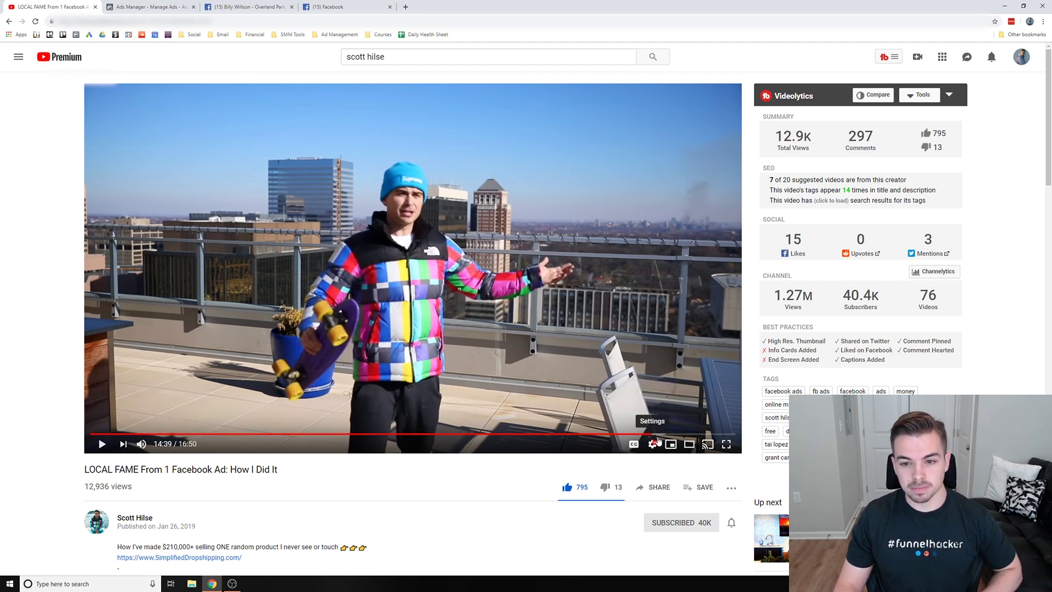
click(683, 434)
click(694, 434)
click(707, 434)
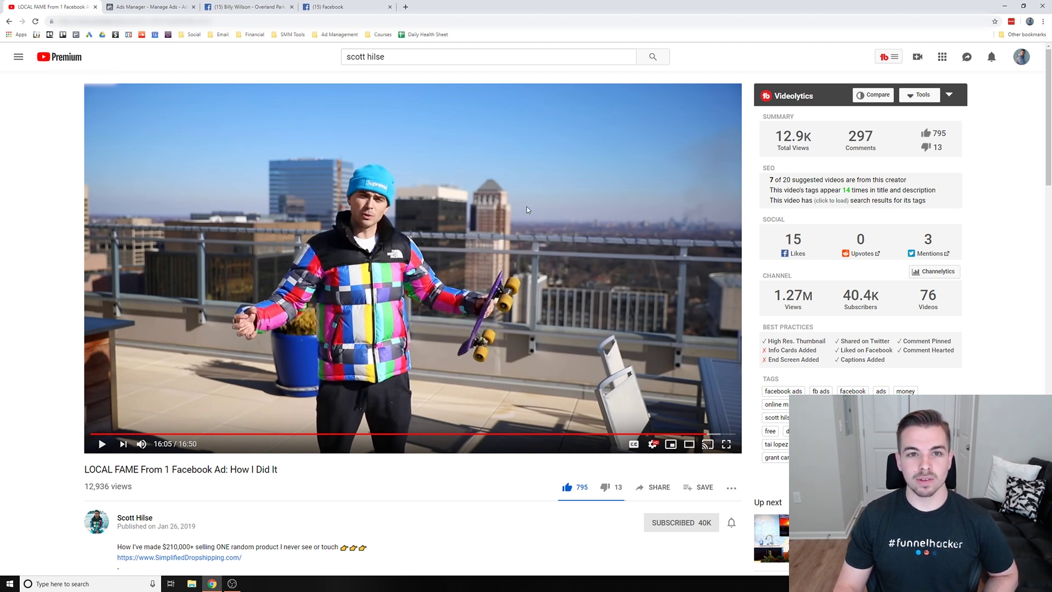
Switch to the Overland Park ad's Facebook post, play the start of its video, and review its opening caption and post text.
click(228, 5)
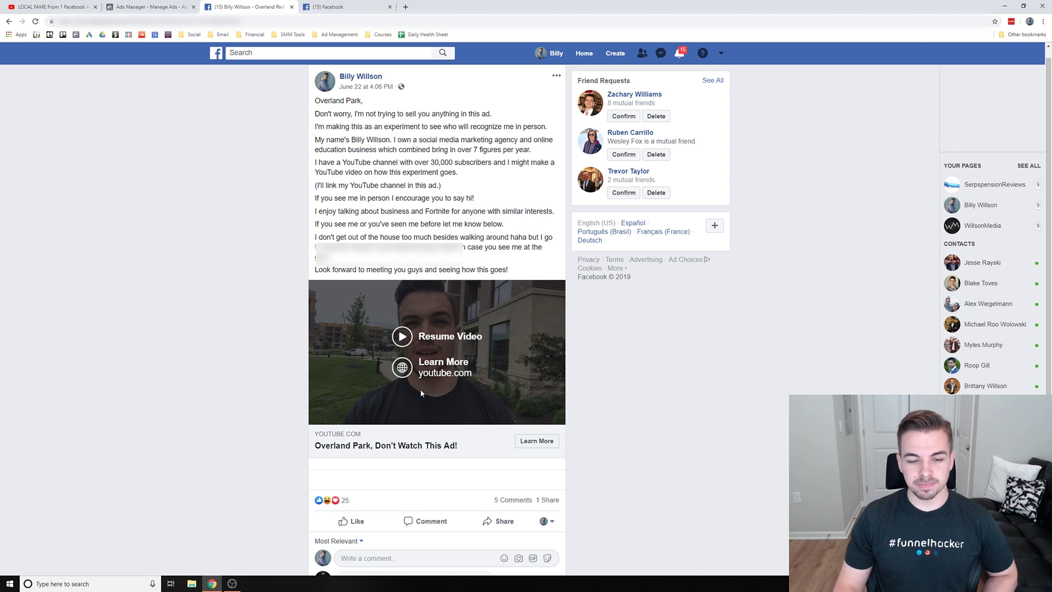
click(402, 337)
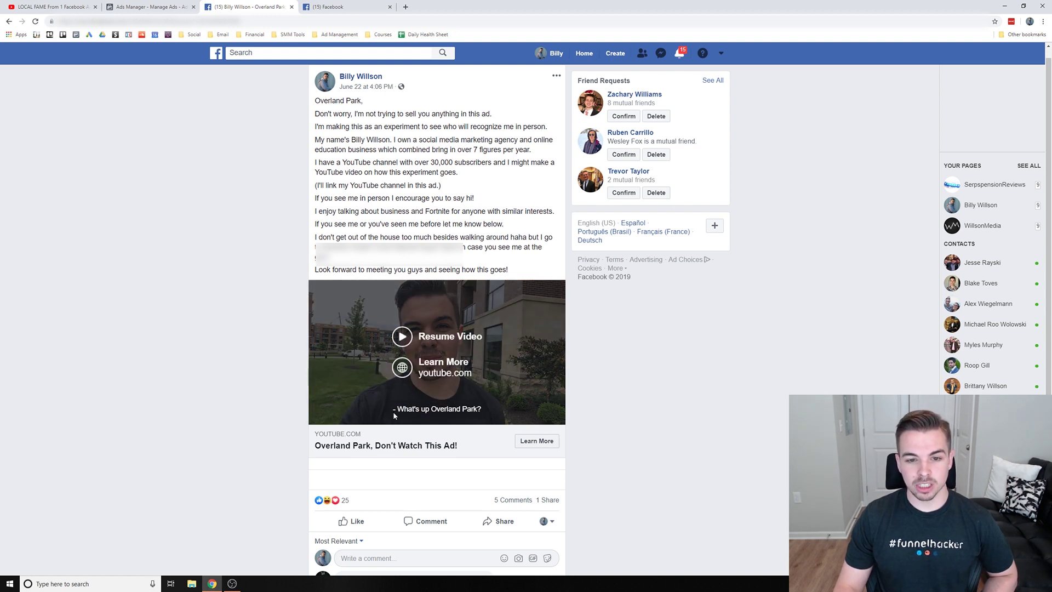
drag(393, 412, 540, 403)
click(620, 370)
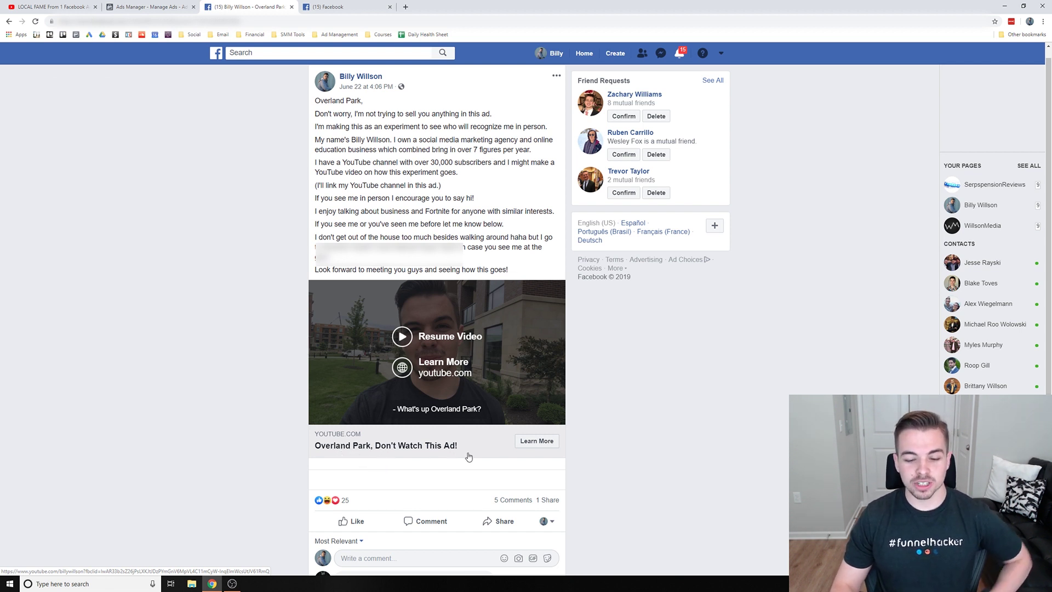
scroll(329, 219, up, 1)
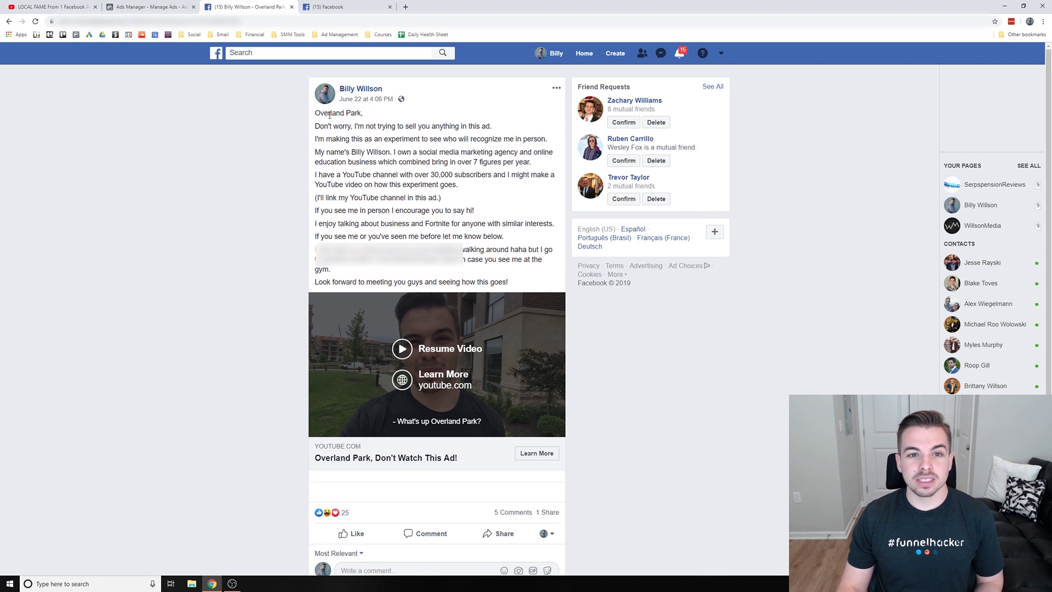